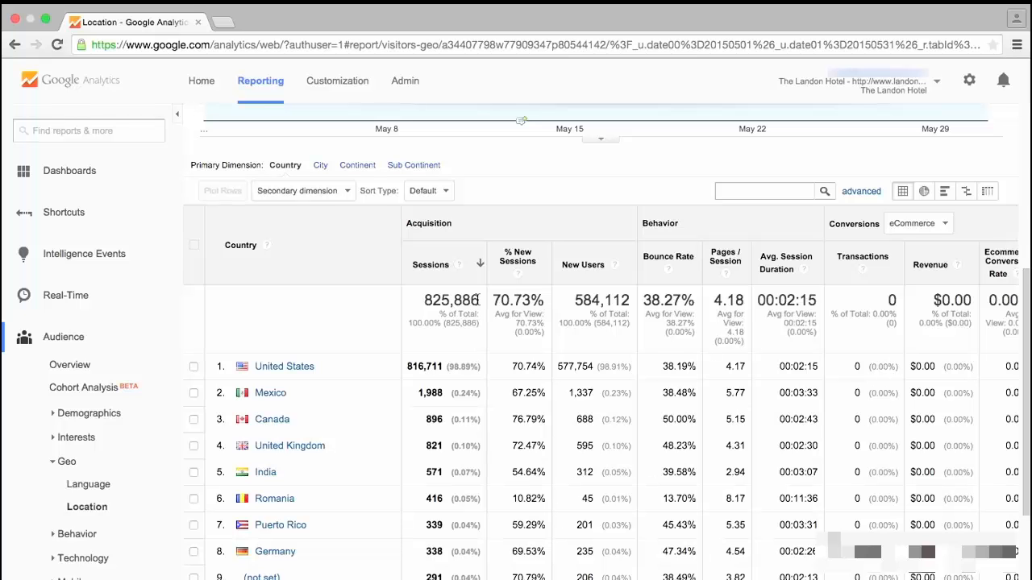
View the location report's table by City, and return the primary dimension to Country
scroll(476, 301, "up", 3)
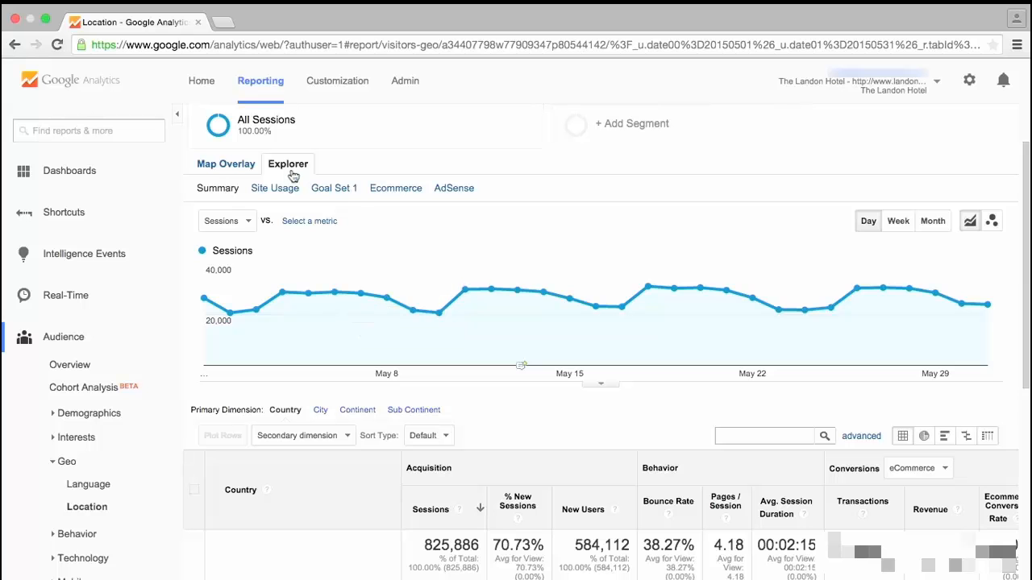
scroll(292, 176, "down", 3)
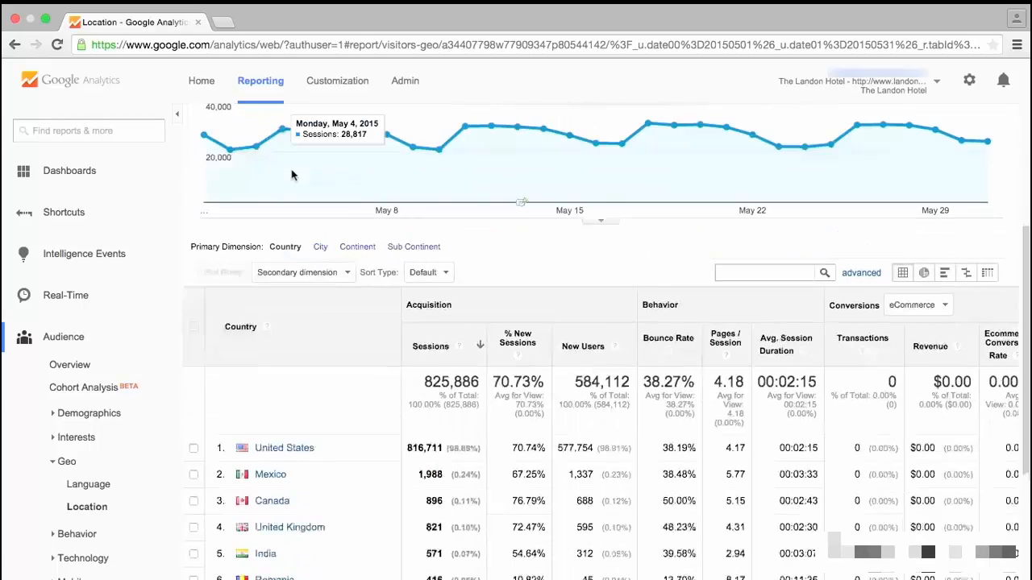
scroll(293, 176, "down", 1)
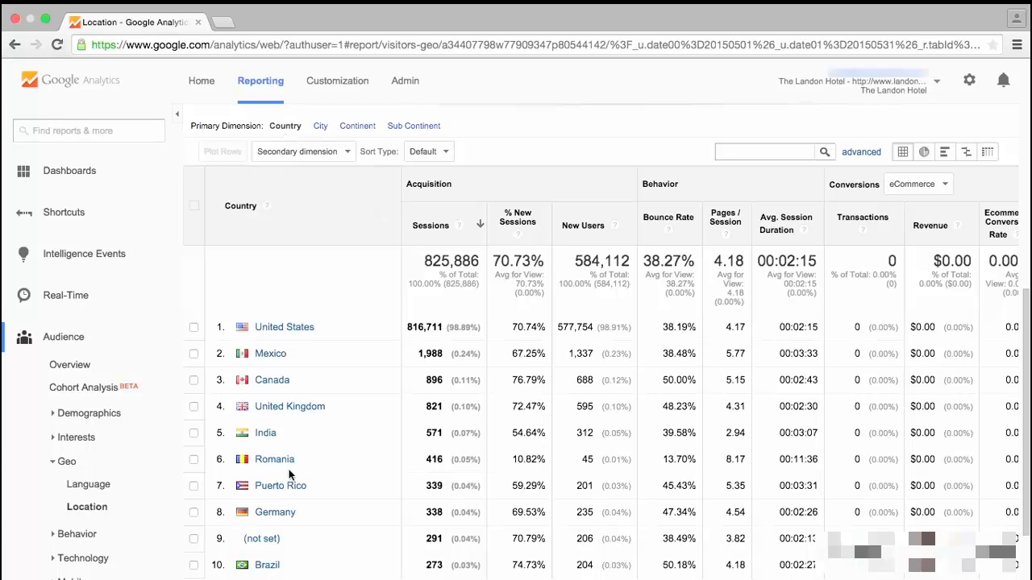
left_click(321, 129)
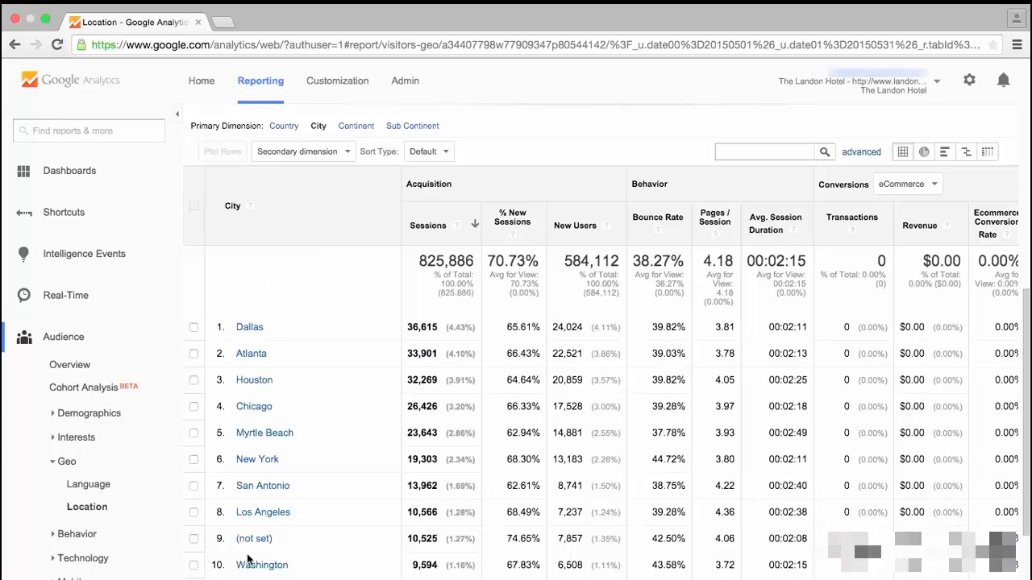
left_click(283, 128)
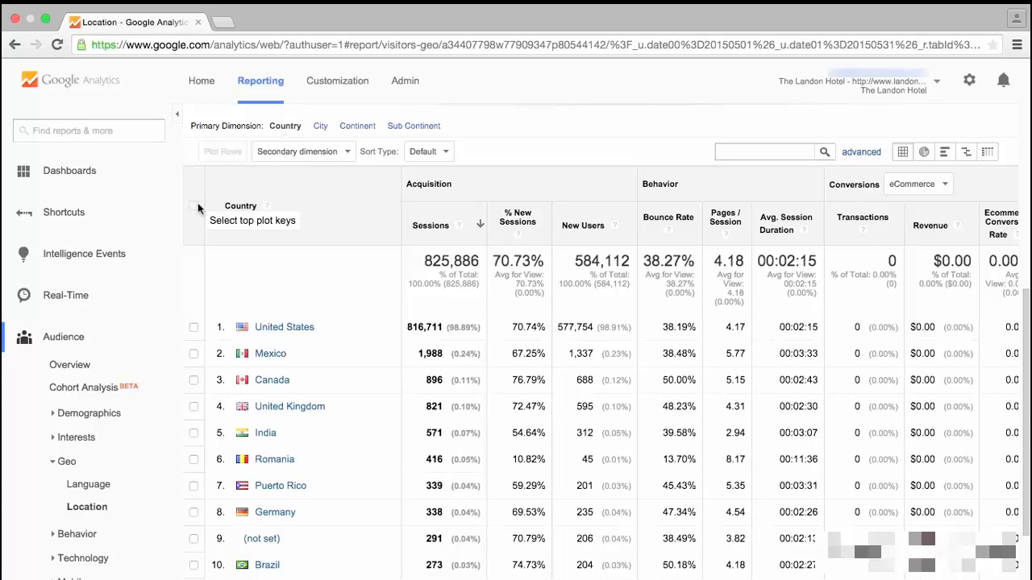
Plot the United States and Mexico rows on the sessions chart, and clear the row selection in the table
left_click(195, 327)
left_click(194, 355)
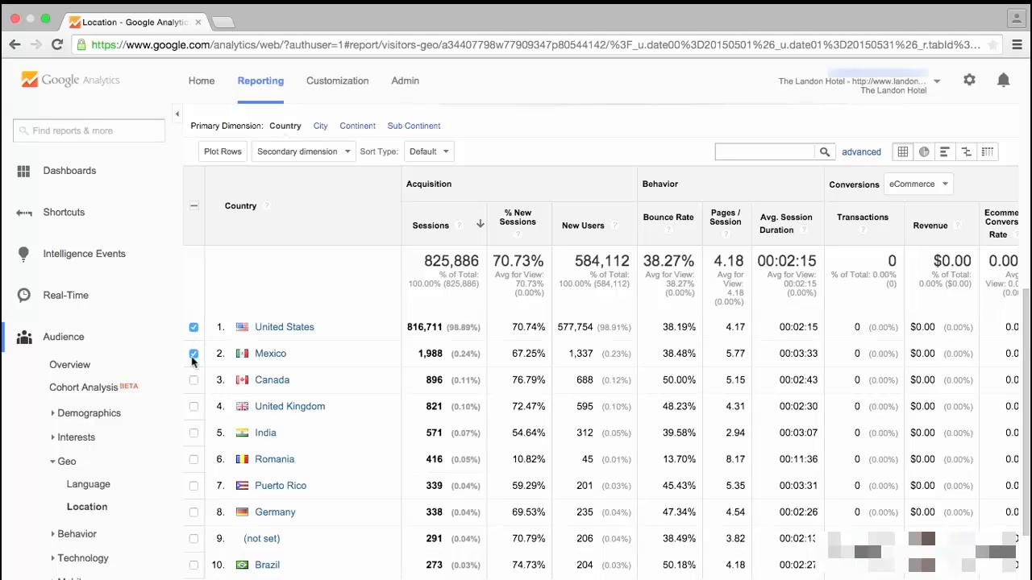
left_click(230, 153)
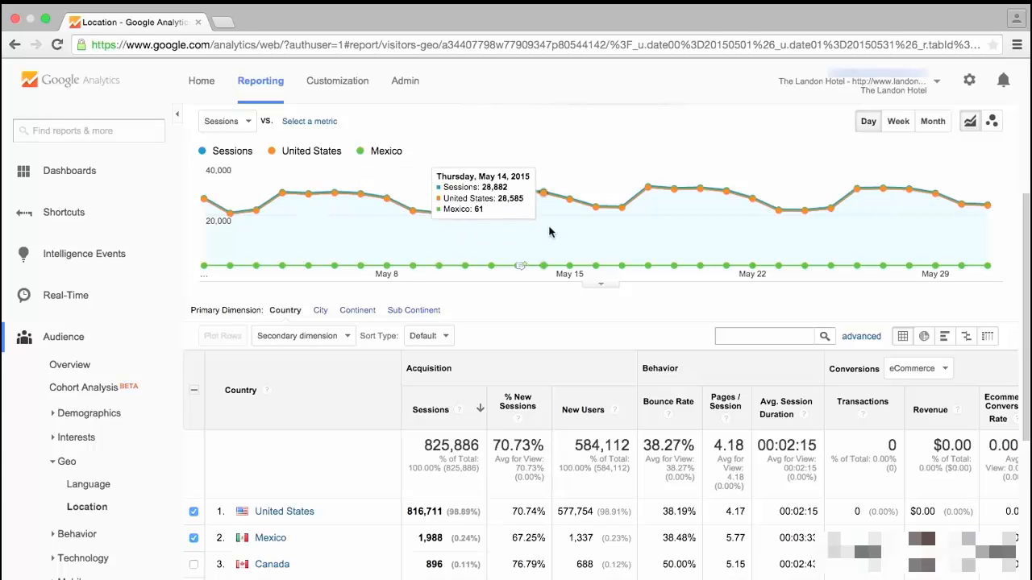
scroll(199, 332, "down", 2)
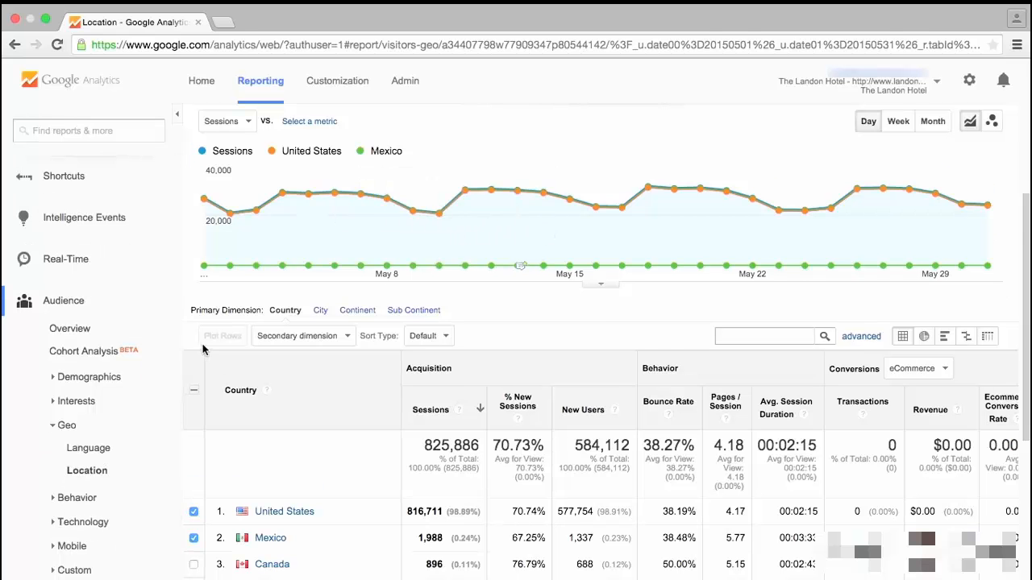
left_click(195, 326)
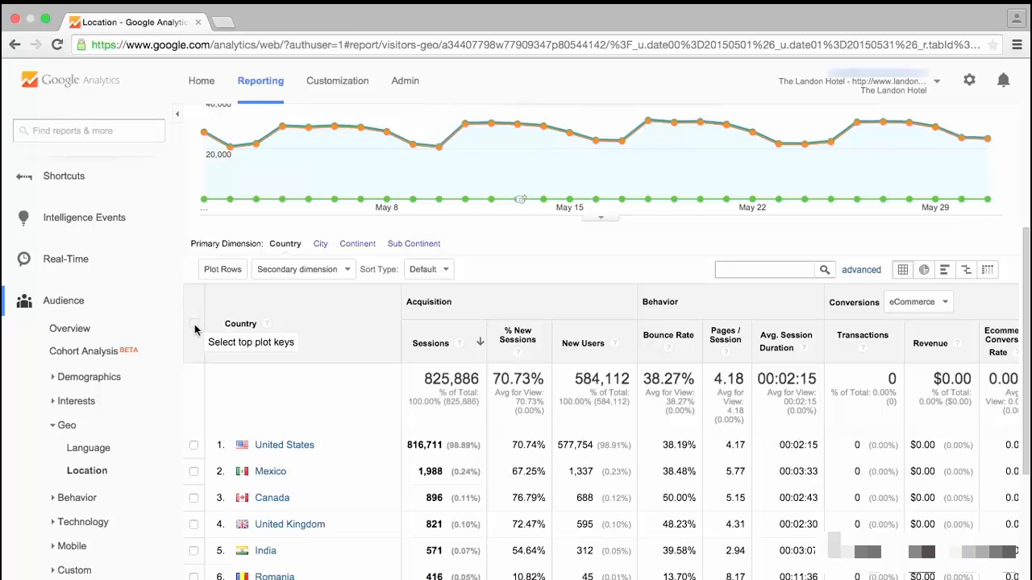
Add Operating System from the Users dimensions as the country table's secondary dimension
scroll(195, 324, "down", 3)
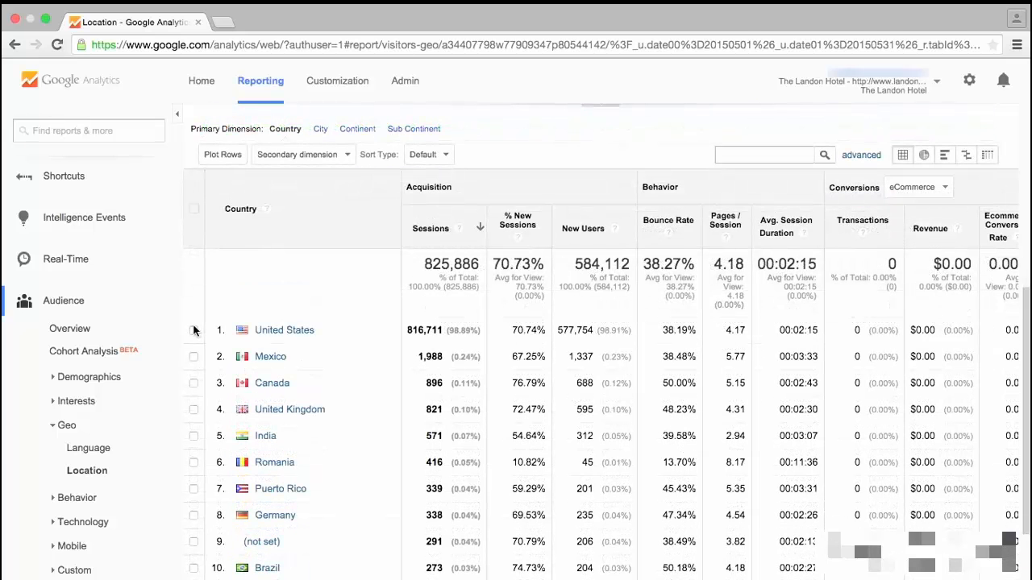
left_click(331, 162)
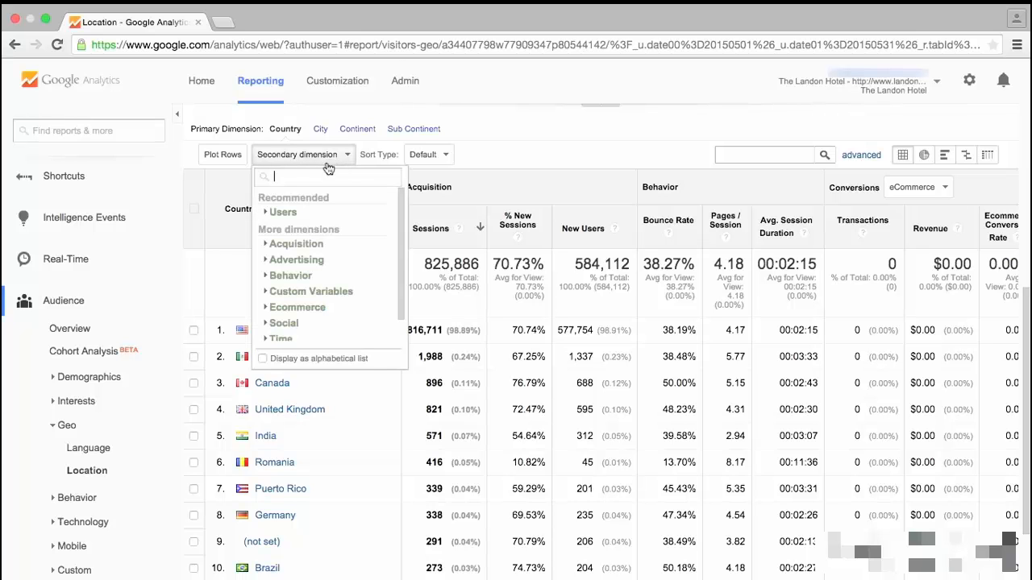
left_click(284, 213)
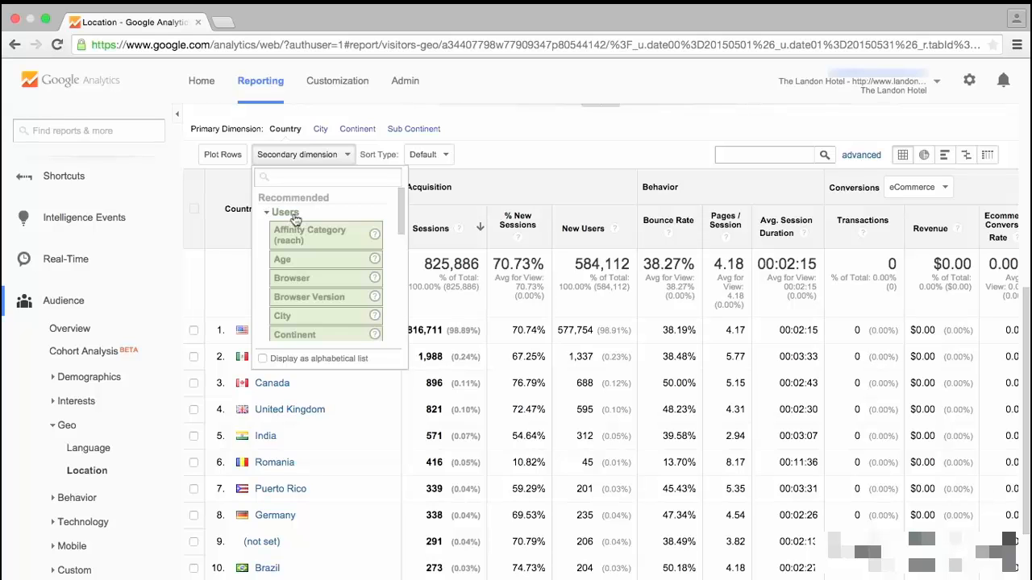
scroll(298, 226, "down", 3)
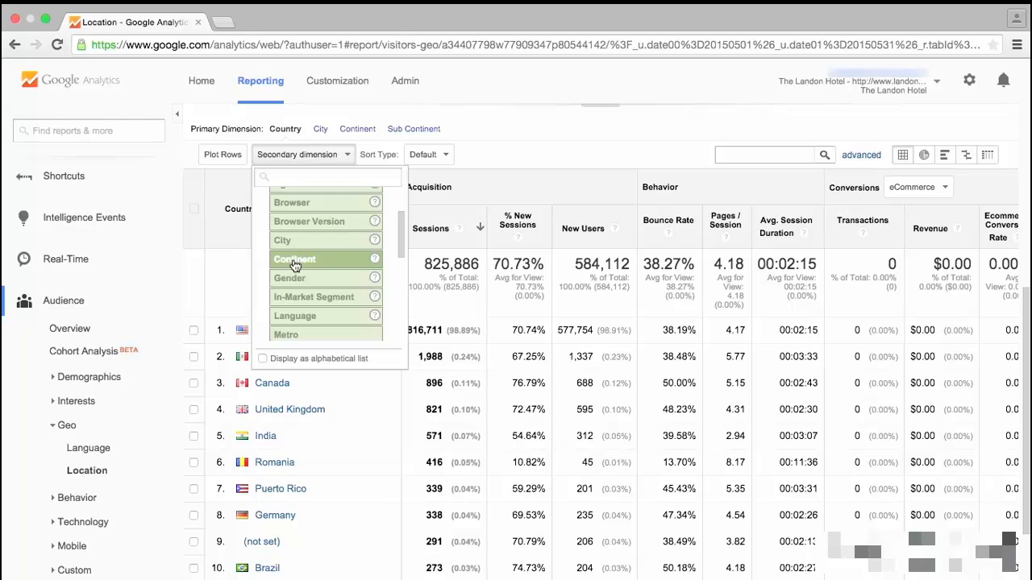
scroll(295, 267, "down", 2)
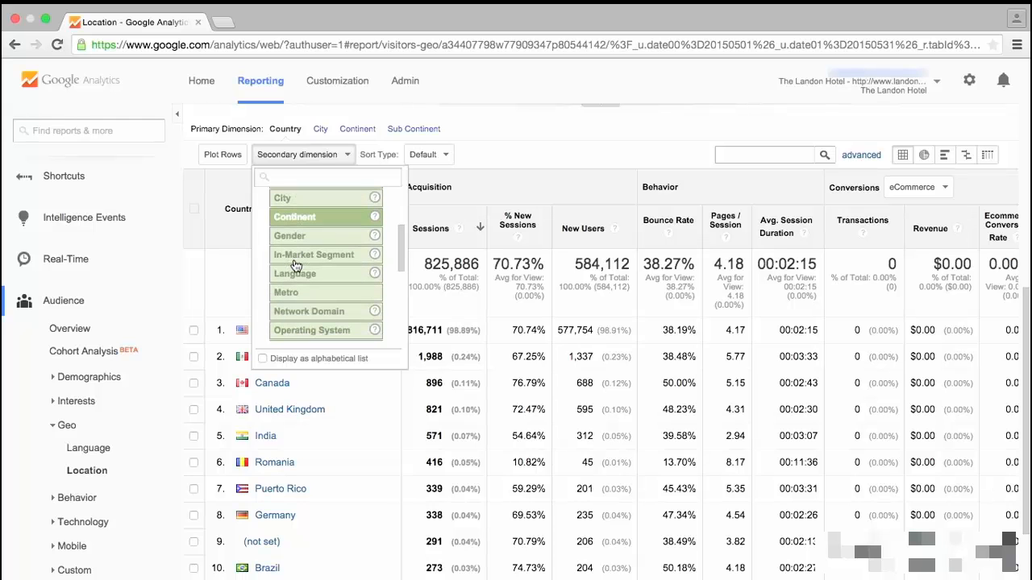
scroll(296, 266, "down", 1)
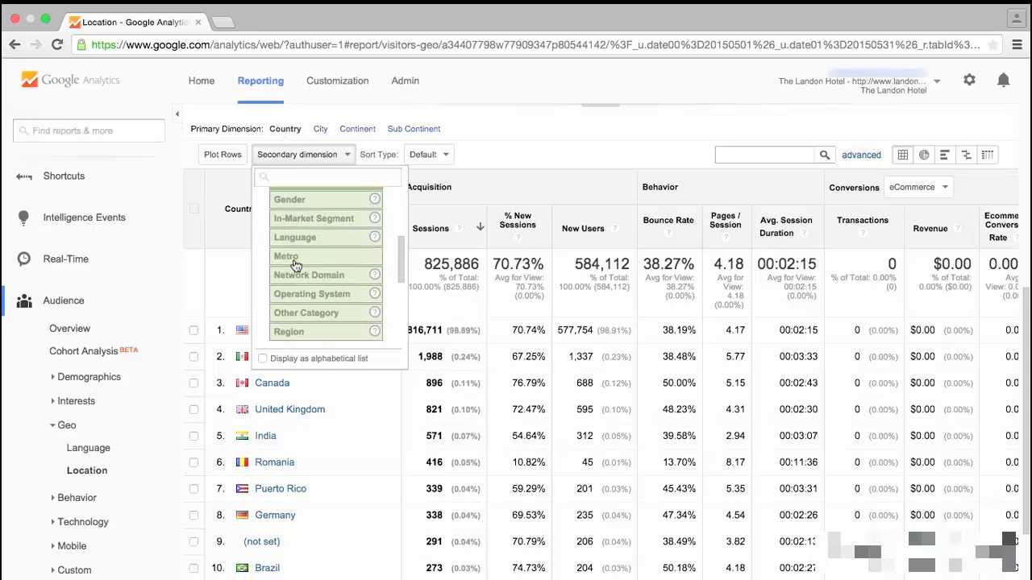
left_click(325, 295)
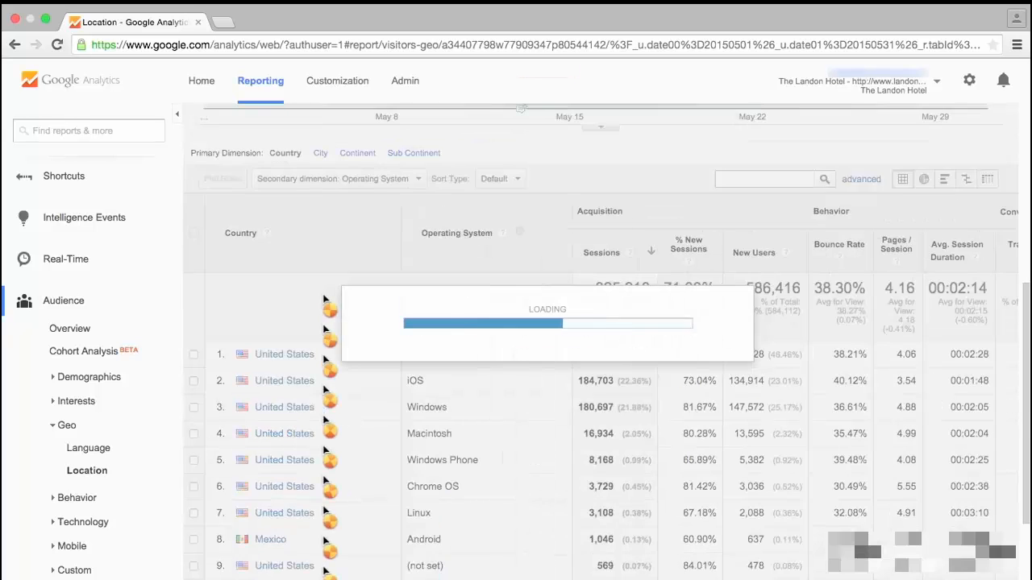
scroll(322, 300, "down", 2)
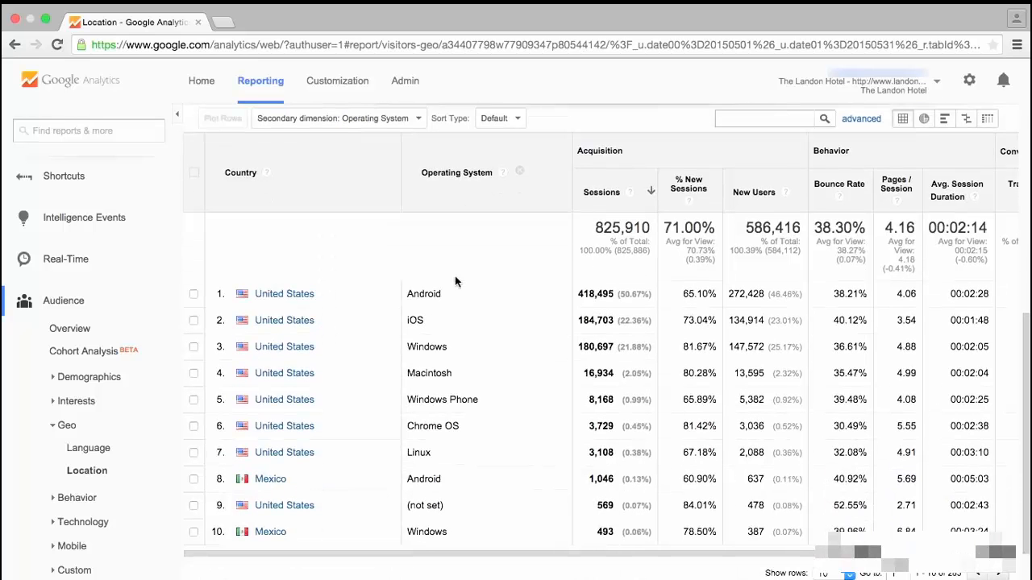
Remove the Operating System secondary dimension and sort the countries by Sessions in ascending order
mouse_move(631, 199)
left_click(521, 172)
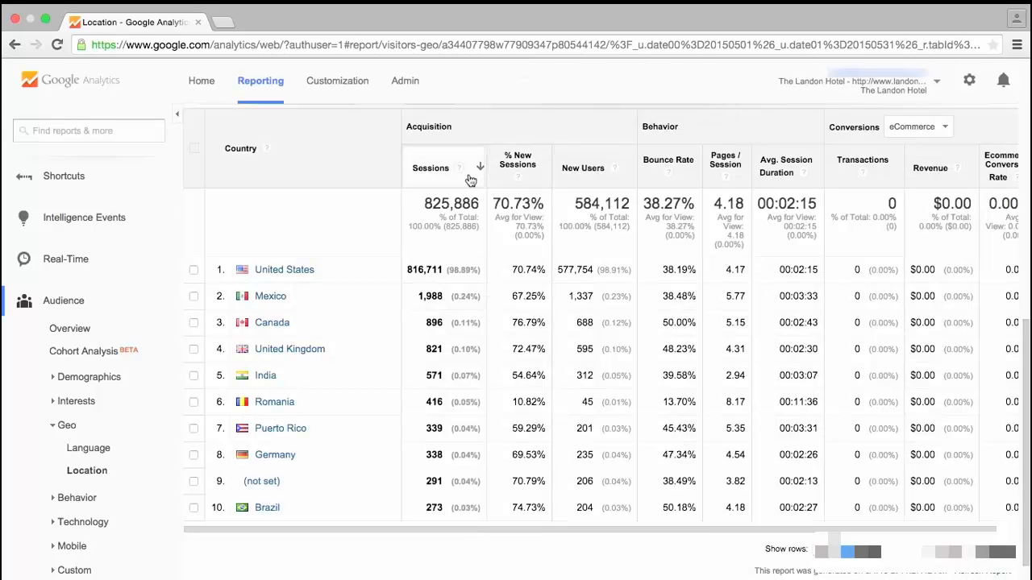
left_click(471, 179)
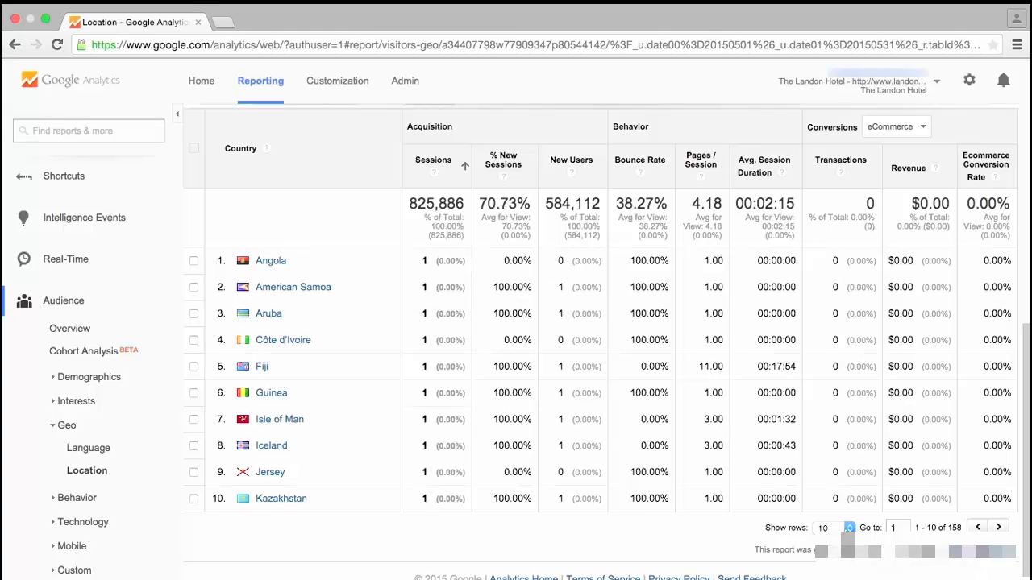
Set the table to show 500 rows and look through the country list
left_click(839, 528)
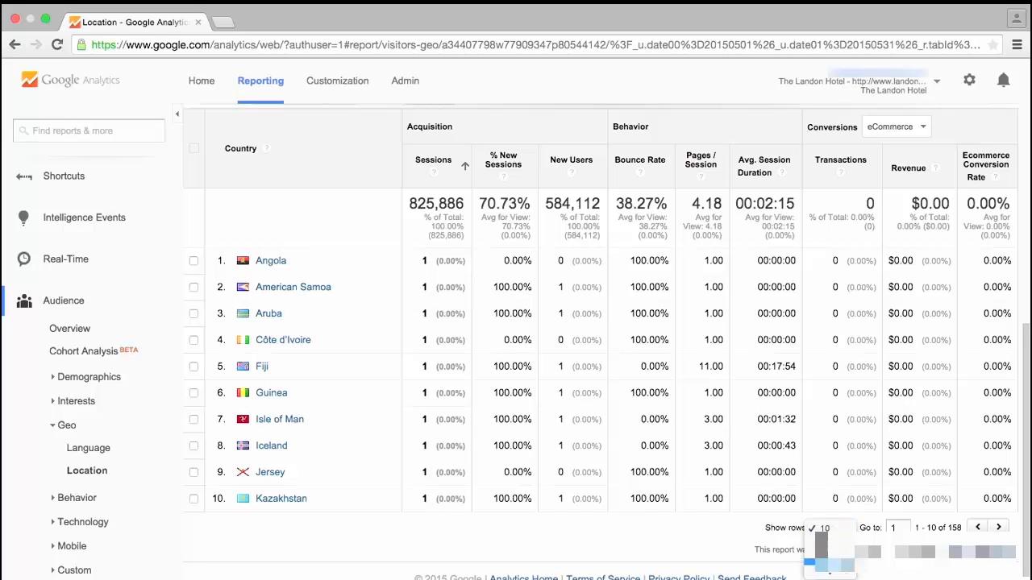
left_click(840, 534)
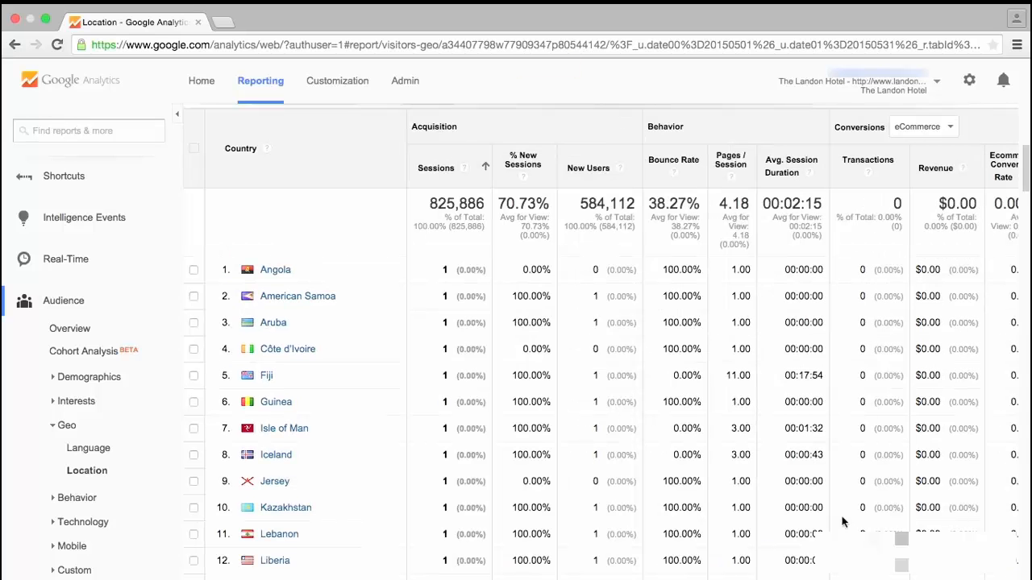
scroll(547, 446, "down", 15)
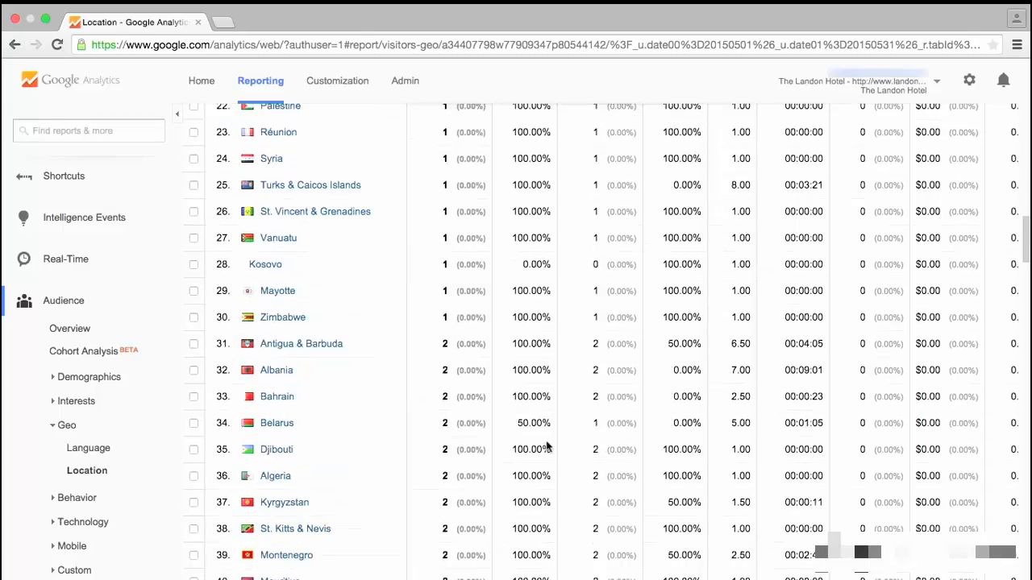
Sort the country table by New Users in descending order
scroll(547, 446, "up", 20)
scroll(532, 447, "down", 5)
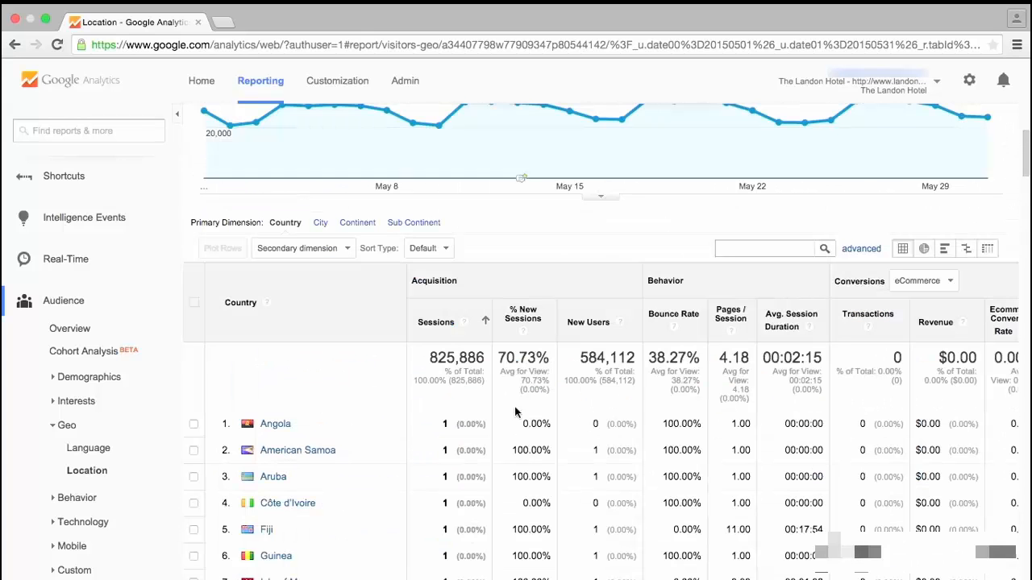
left_click(600, 337)
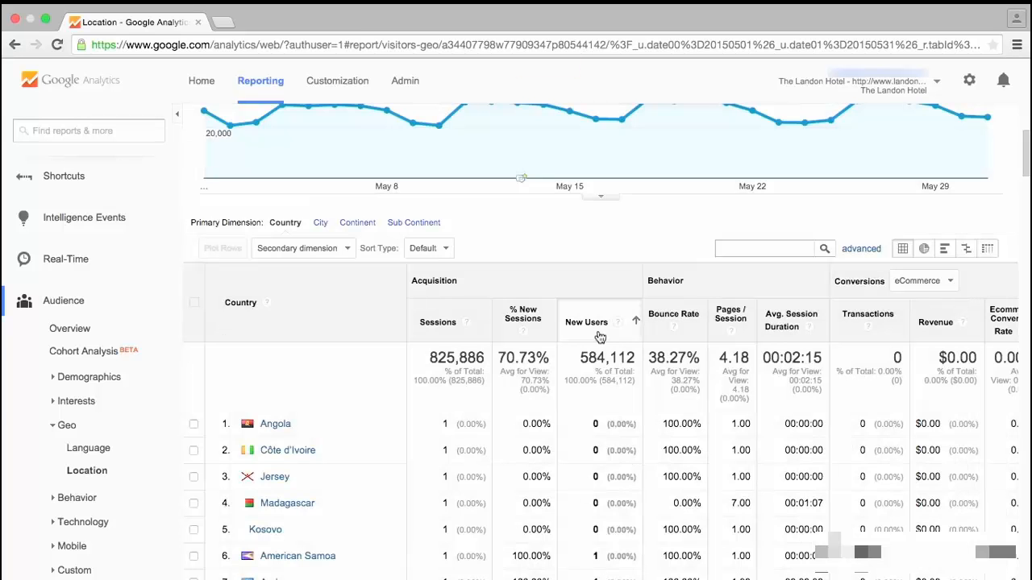
left_click(600, 337)
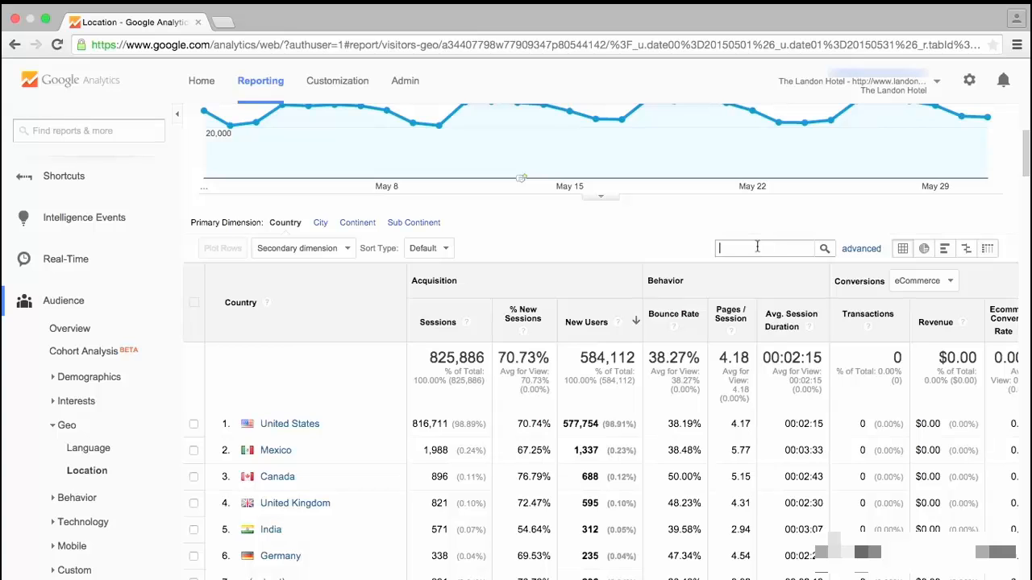
Search the country table for "united states"
type("united states")
left_click(824, 249)
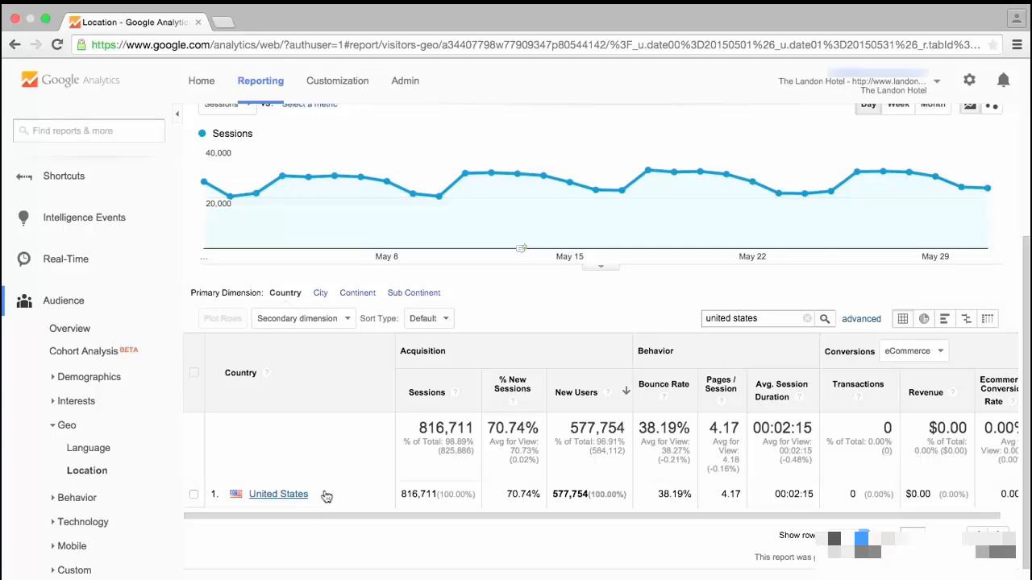
Examine the advanced filter's Country condition and the option for adding a dimension or metric, and cancel without applying
left_click(858, 320)
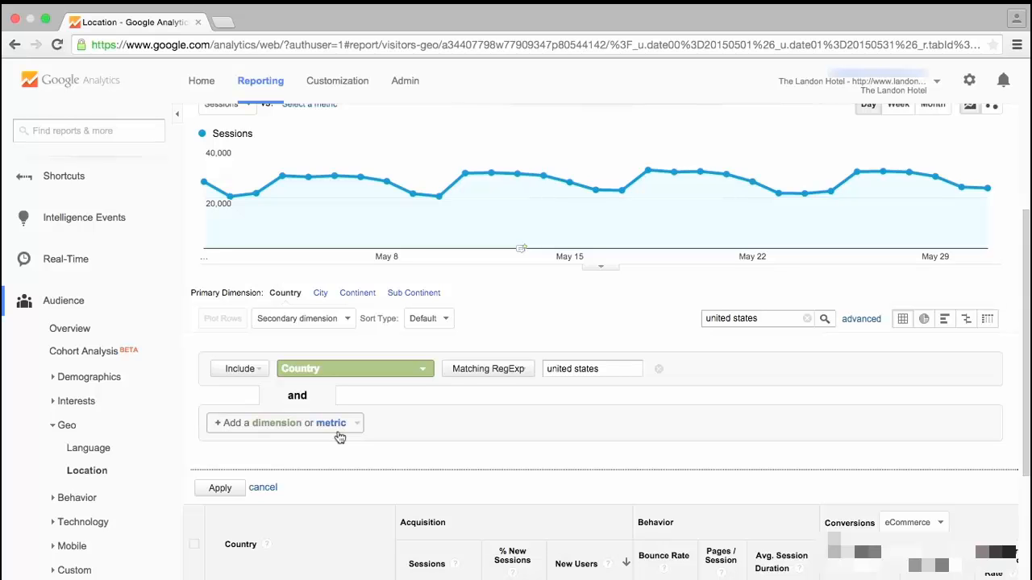
scroll(340, 437, "down", 3)
scroll(339, 437, "up", 2)
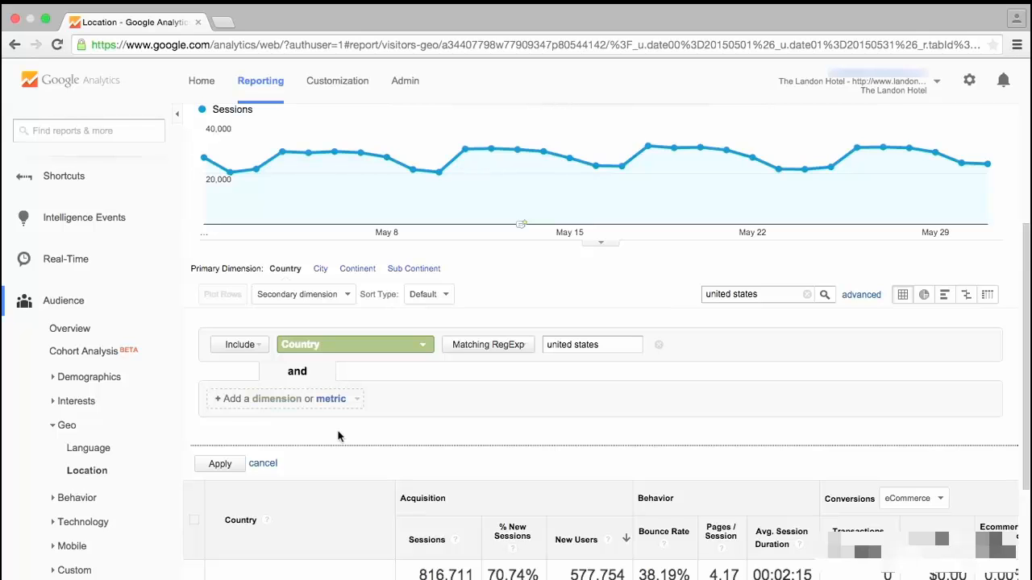
left_click(262, 465)
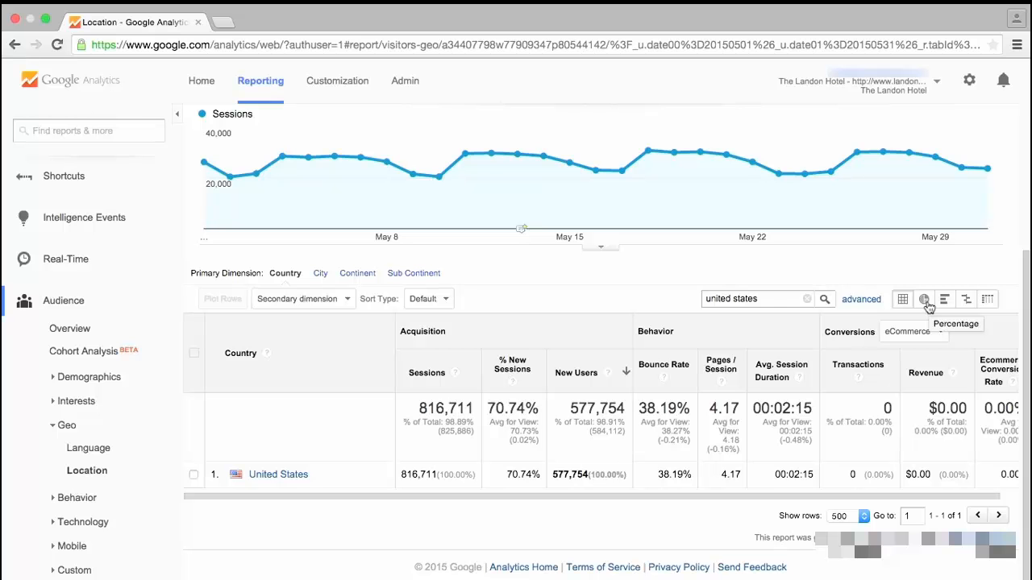
Clear the "united states" search and switch the country table to the Percentage view
left_click(808, 300)
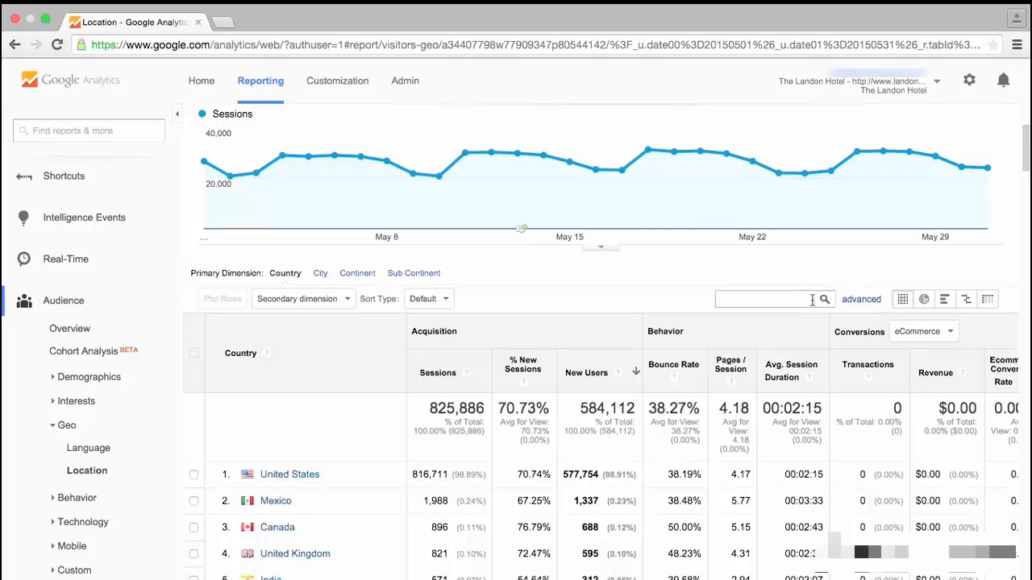
left_click(924, 300)
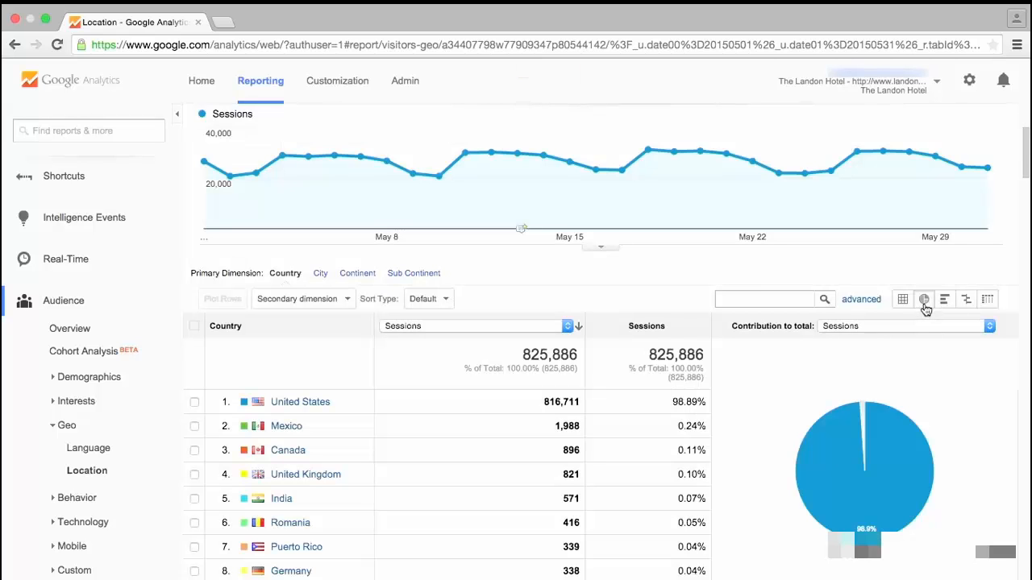
scroll(921, 351, "down", 3)
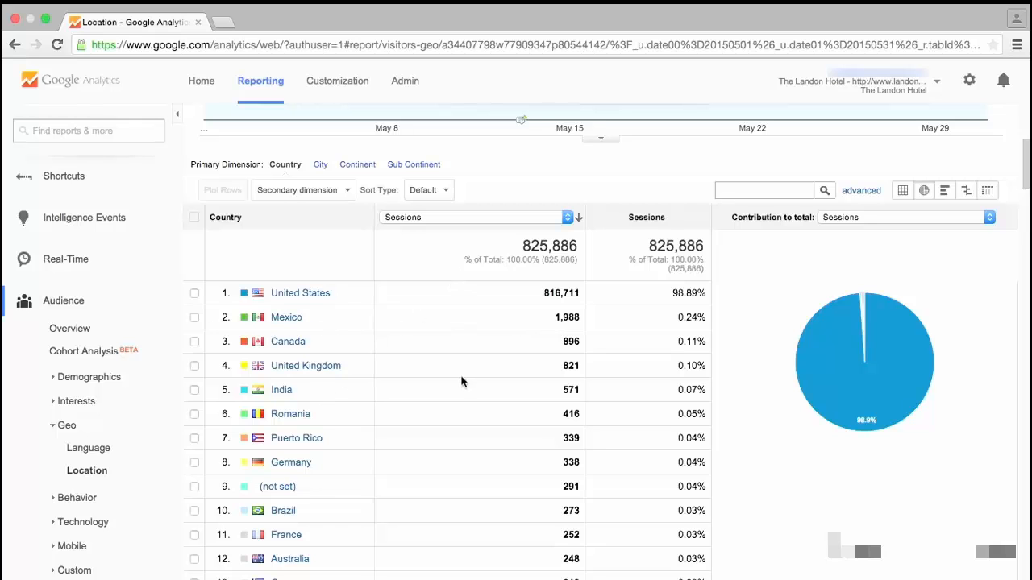
Review the metrics available for the Percentage view, keep Sessions, and inspect the United States slice of the pie chart
left_click(515, 219)
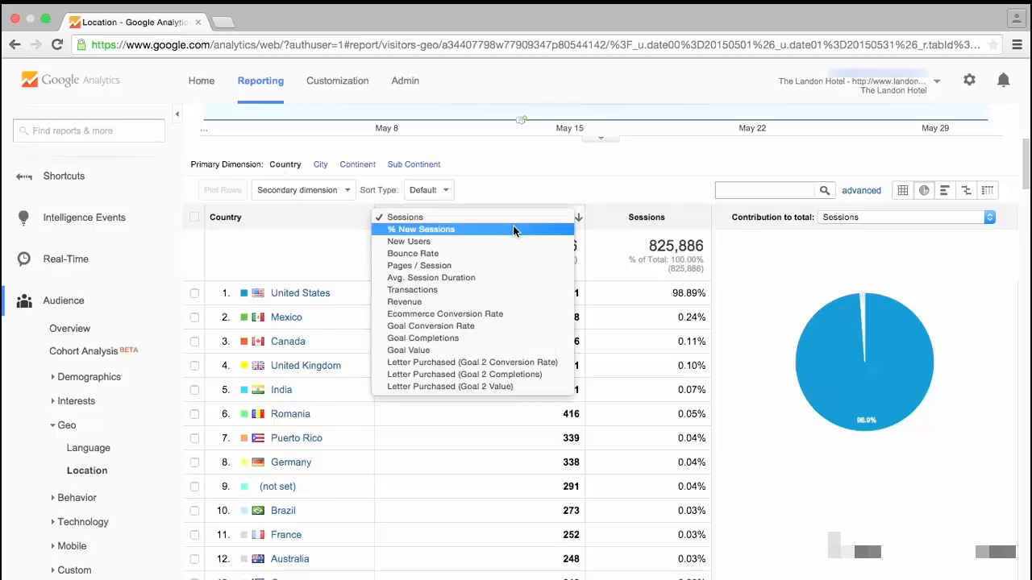
left_click(513, 217)
mouse_move(841, 340)
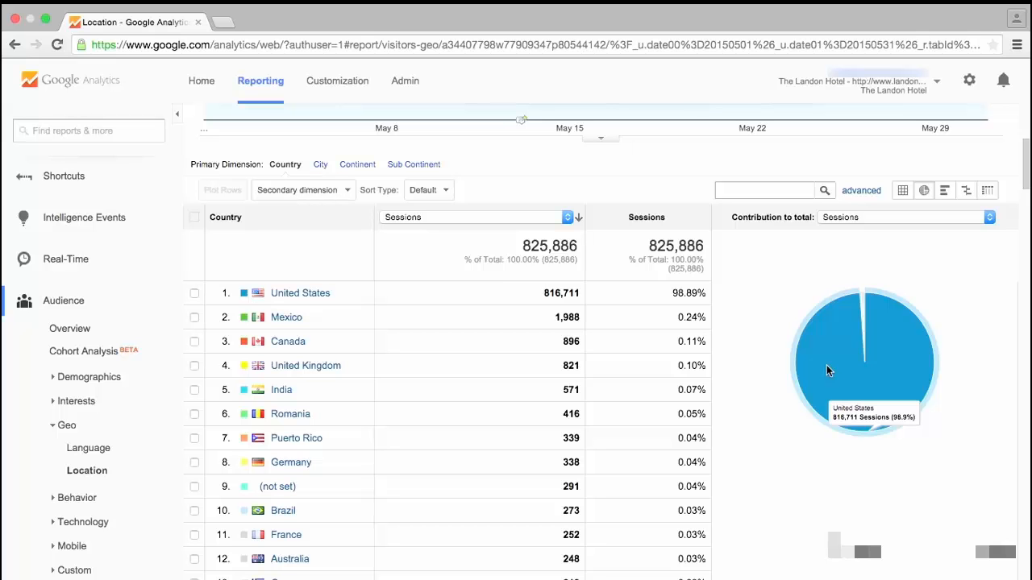
Switch the country table to the horizontal bar view comparing Sessions
left_click(944, 192)
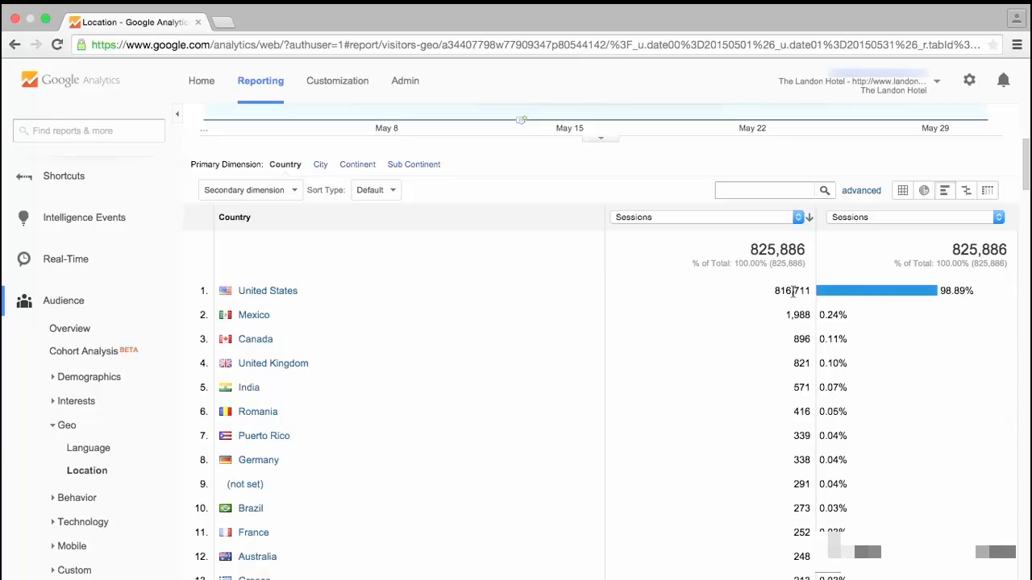
Review the countries' Sessions bars, and switch the table to the comparison view showing Sessions against the site average
scroll(842, 296, "down", 3)
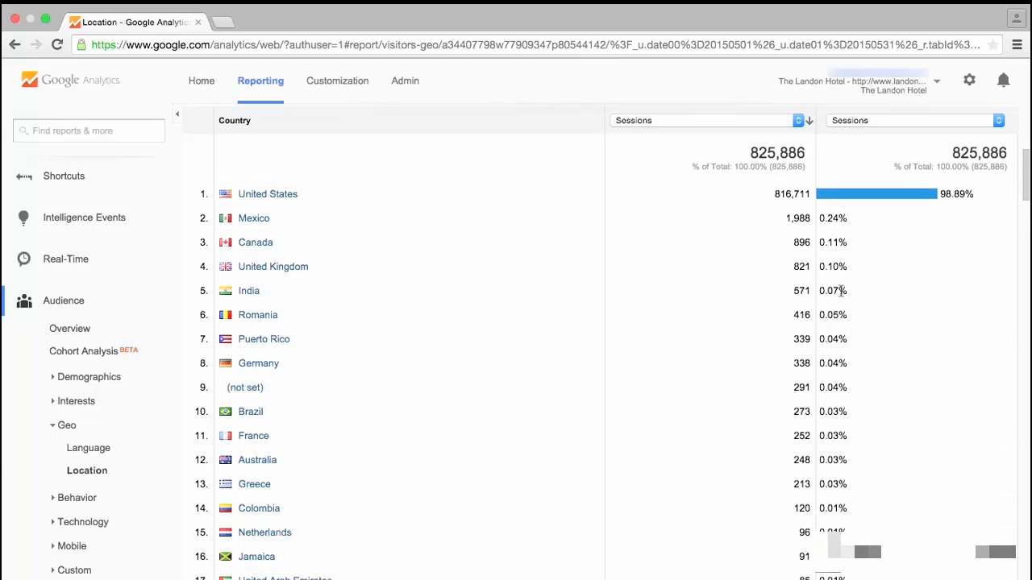
scroll(842, 297, "up", 1)
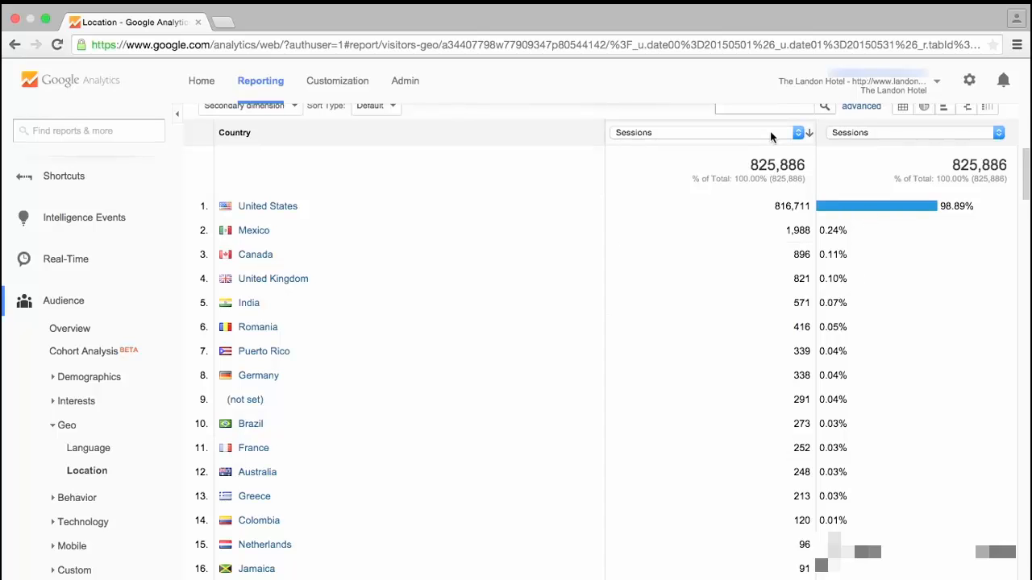
scroll(770, 137, "up", 2)
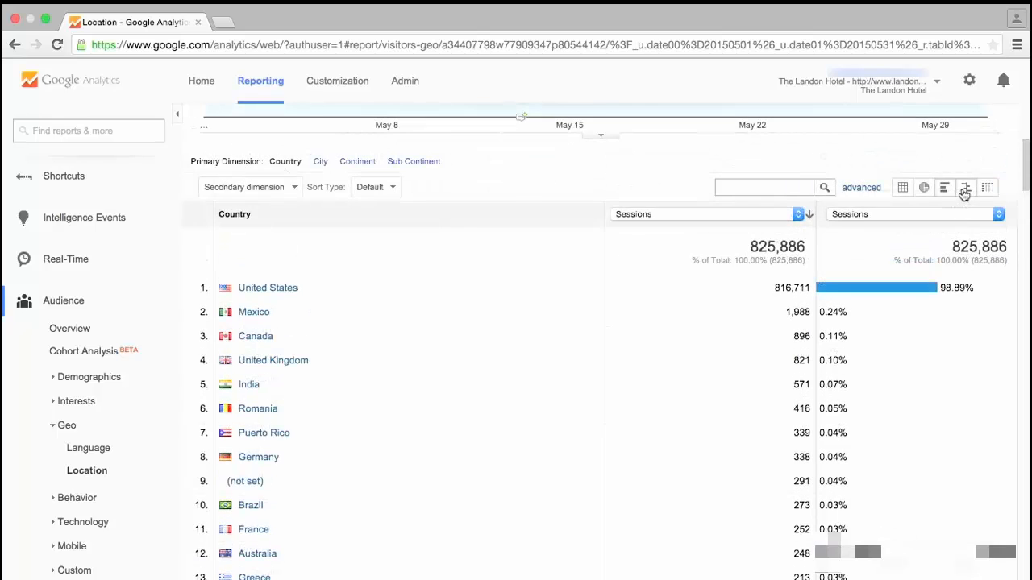
left_click(964, 190)
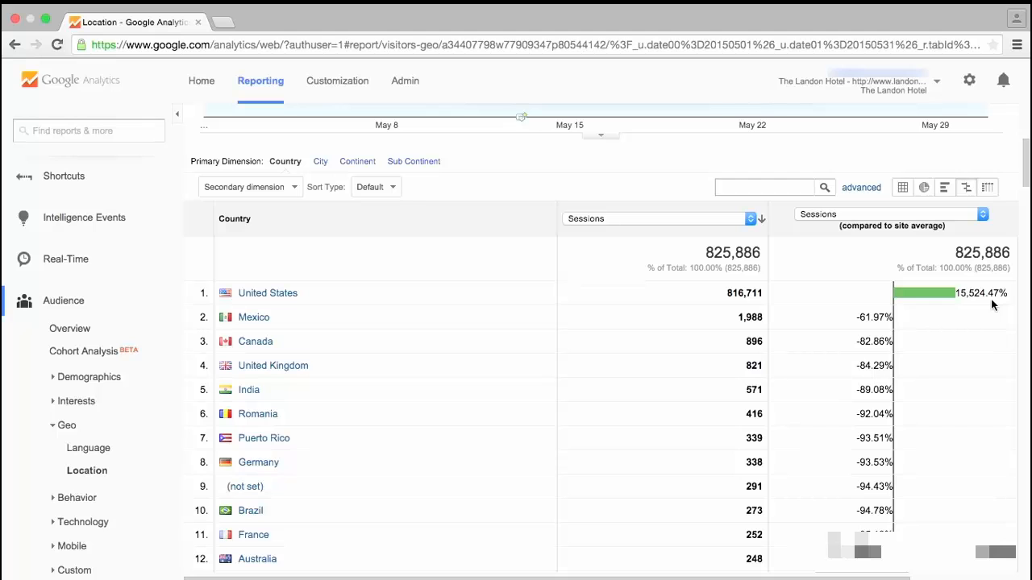
Switch the country table to the pivot view and add Bounce Rate as the second pivot metric beside Sessions
left_click(988, 188)
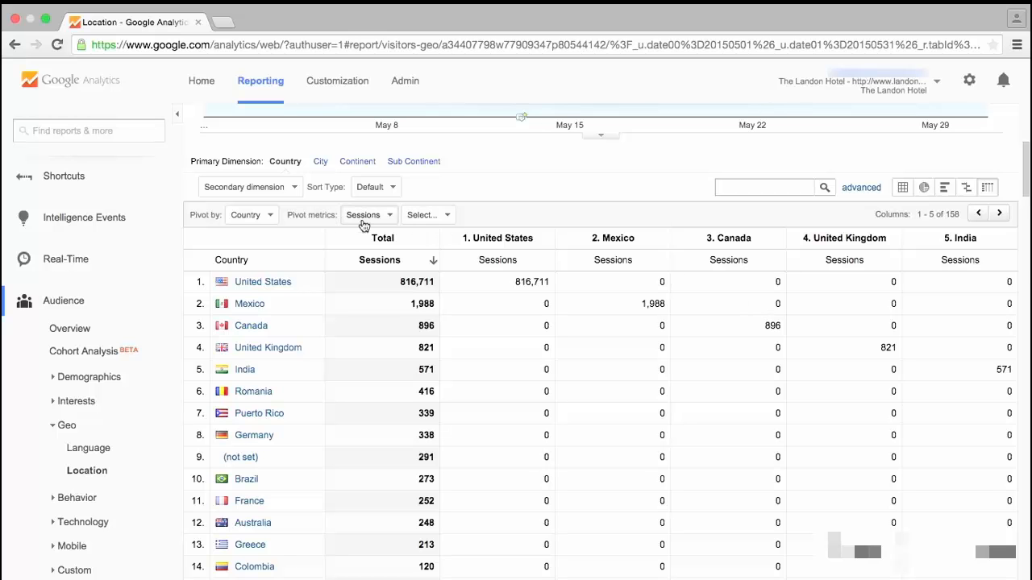
left_click(422, 215)
left_click(464, 325)
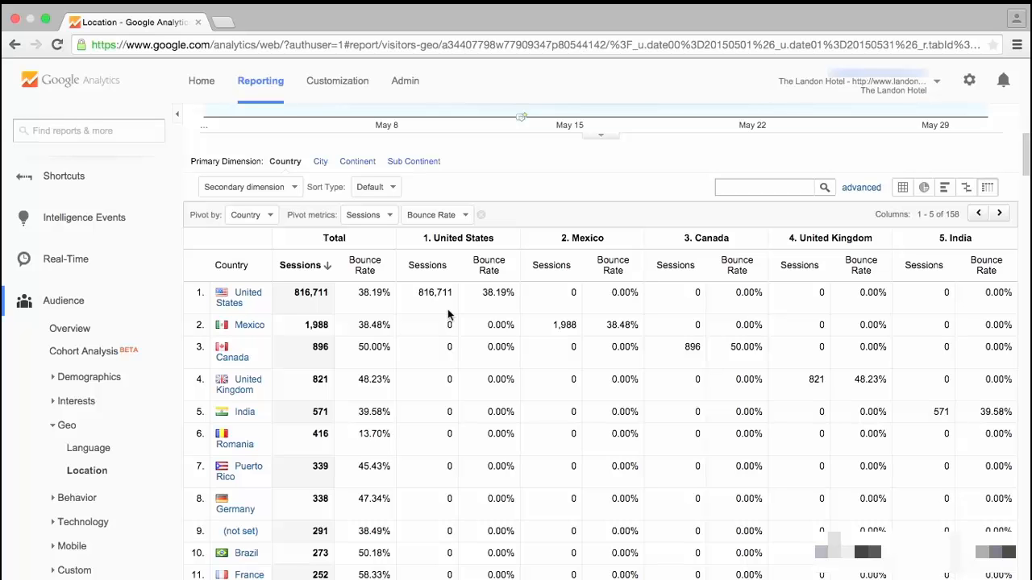
Return the country table to the standard data view and review its rows through to the last country
scroll(449, 315, "up", 3)
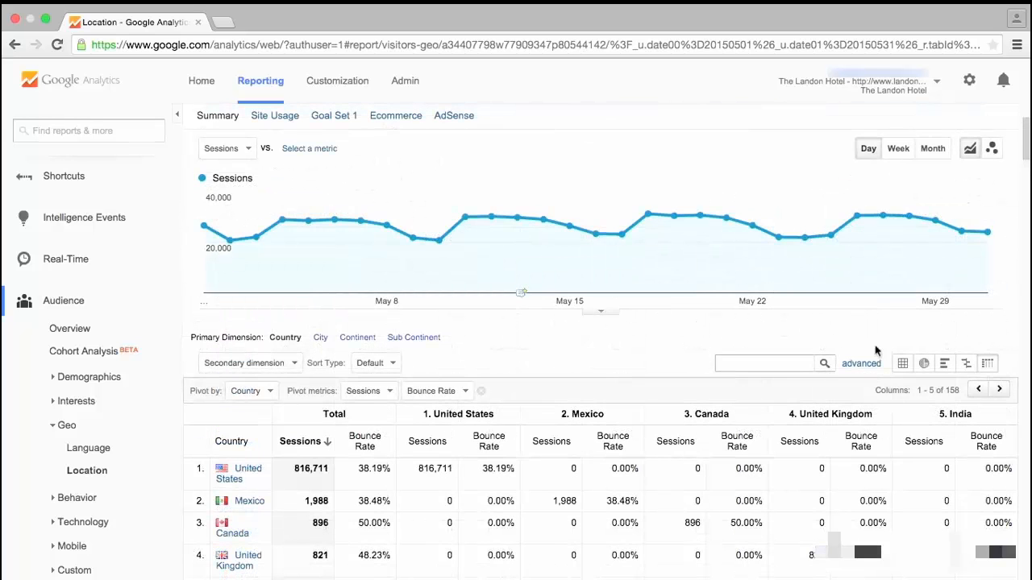
left_click(900, 364)
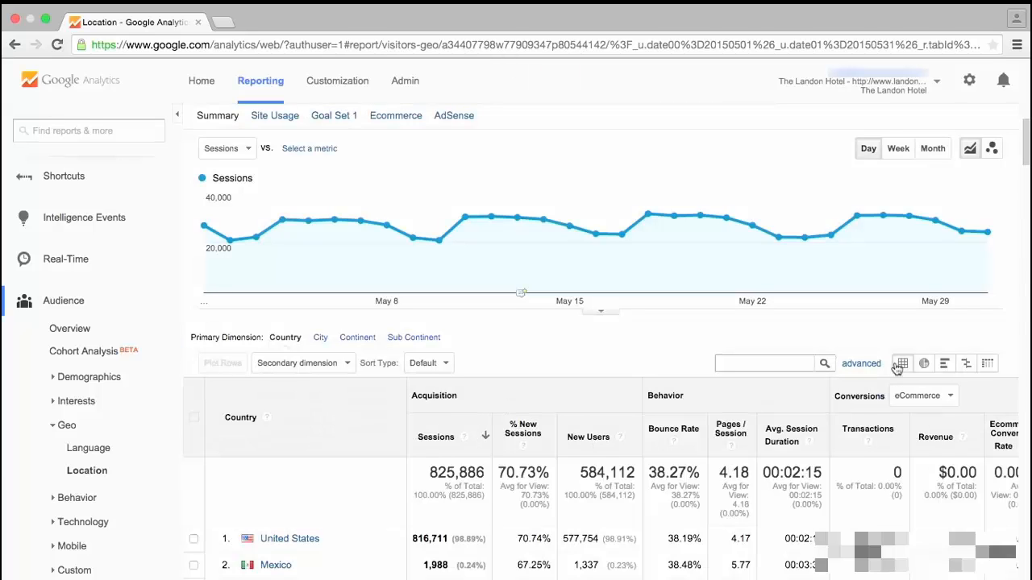
scroll(895, 364, "down", 2)
scroll(895, 365, "down", 20)
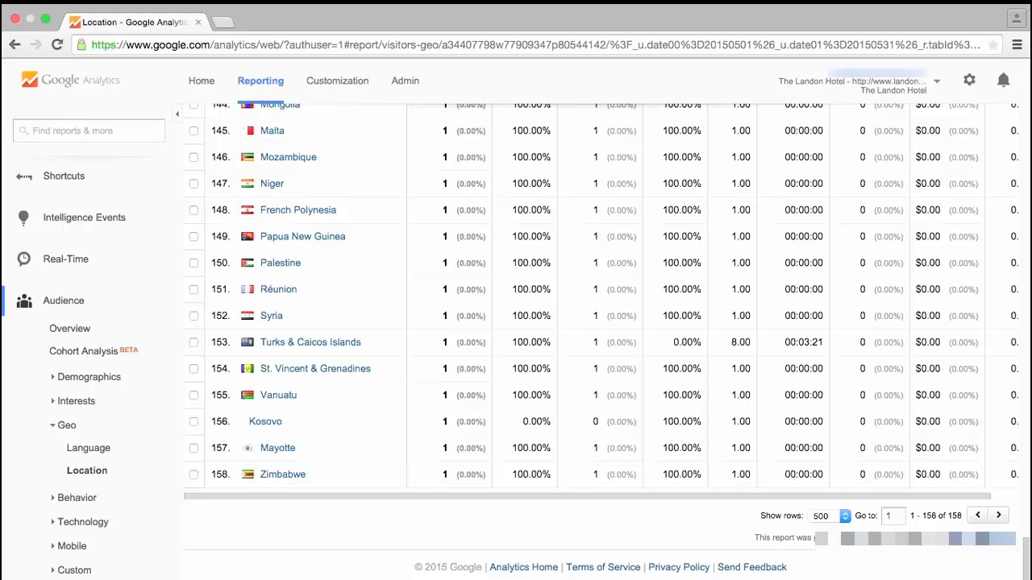
scroll(932, 466, "up", 15)
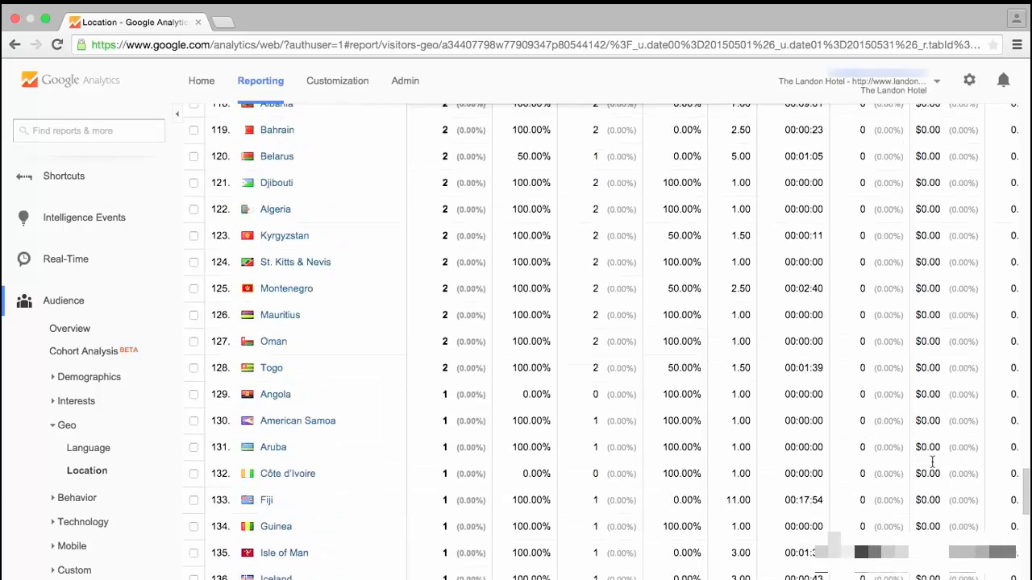
scroll(933, 466, "up", 16)
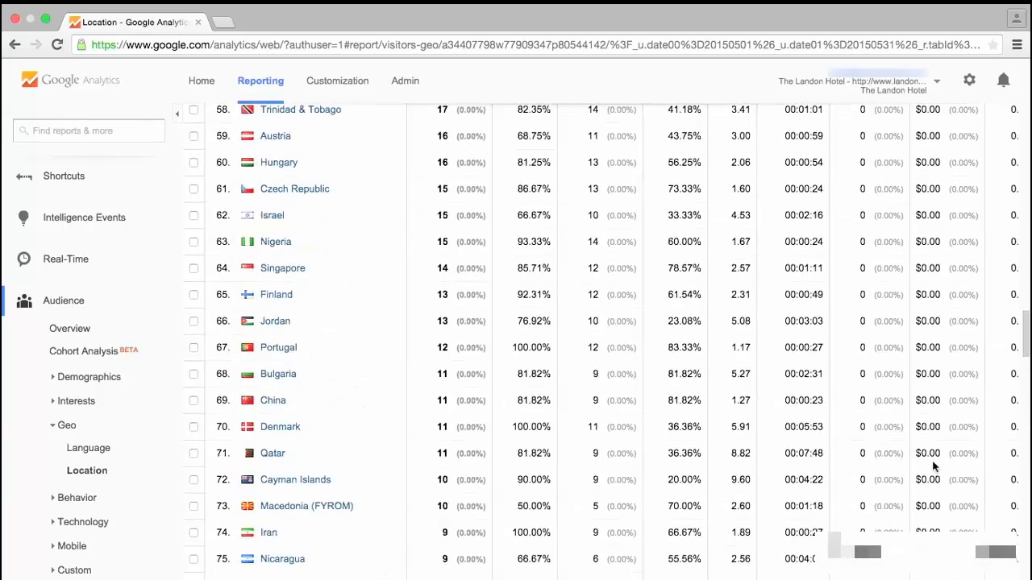
scroll(933, 463, "up", 20)
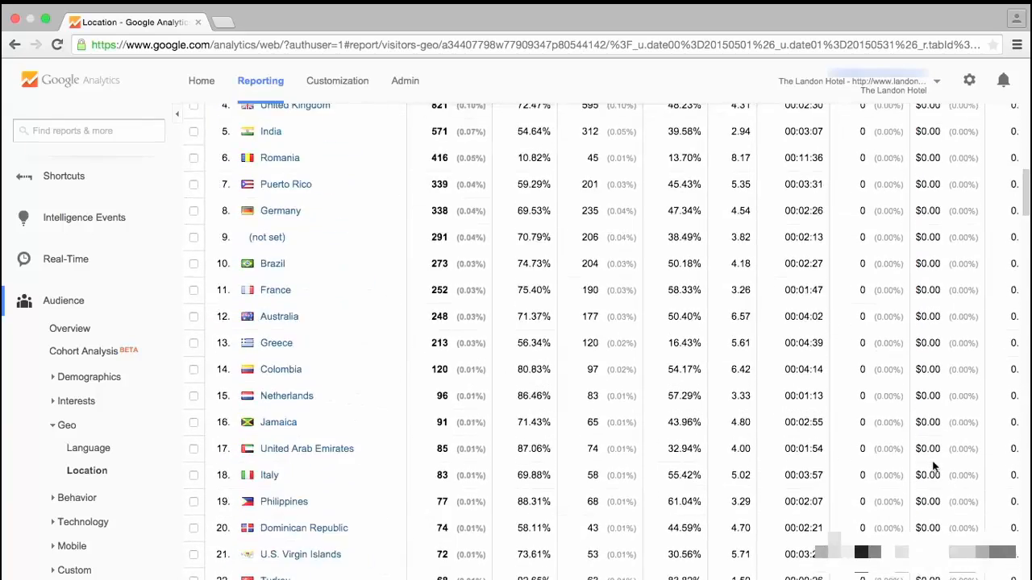